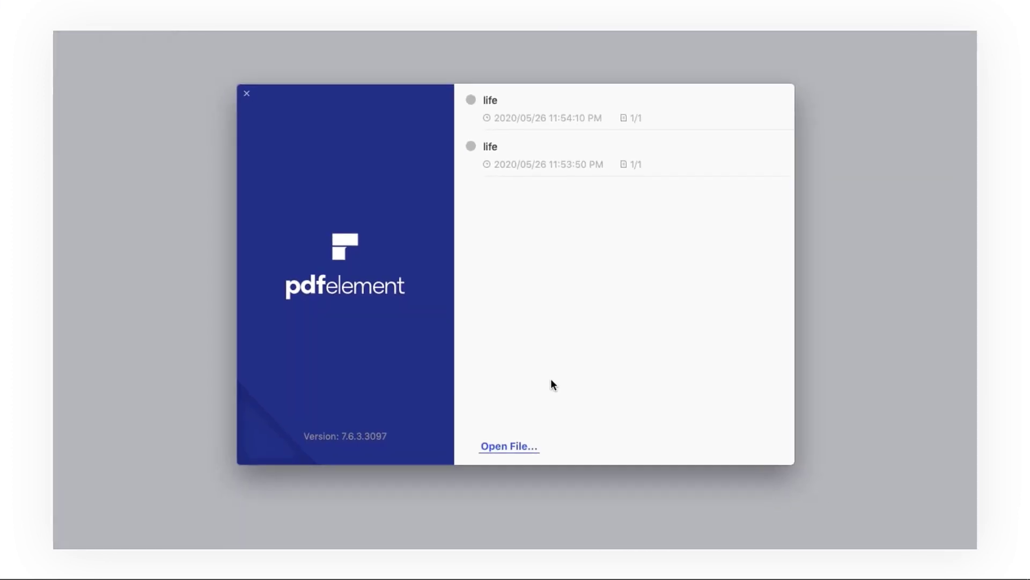
Browse to life.pdf and open it in PDFelement
{"action": "left_click", "coordinate": [503, 445]}
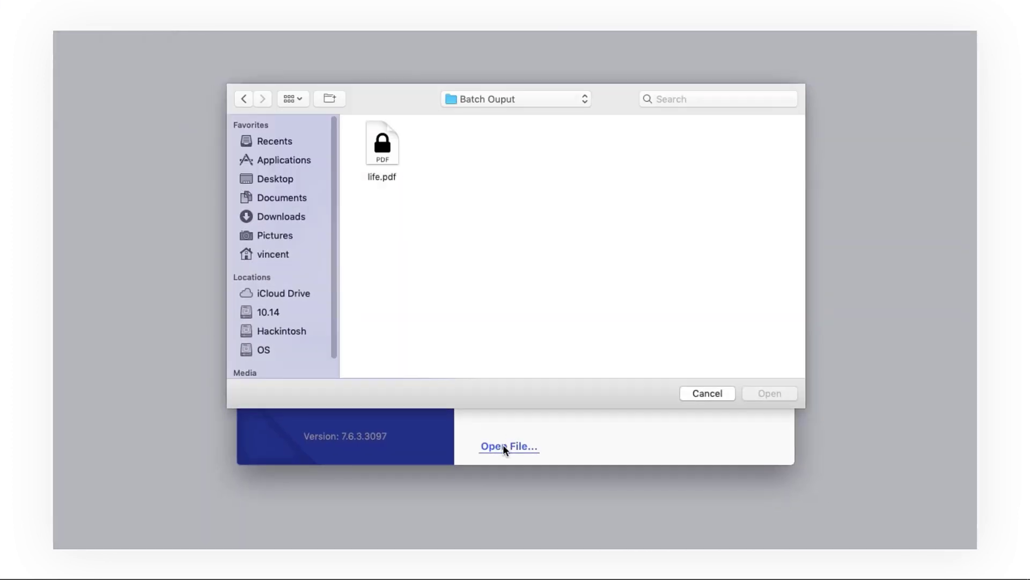
{"action": "left_click", "coordinate": [382, 153]}
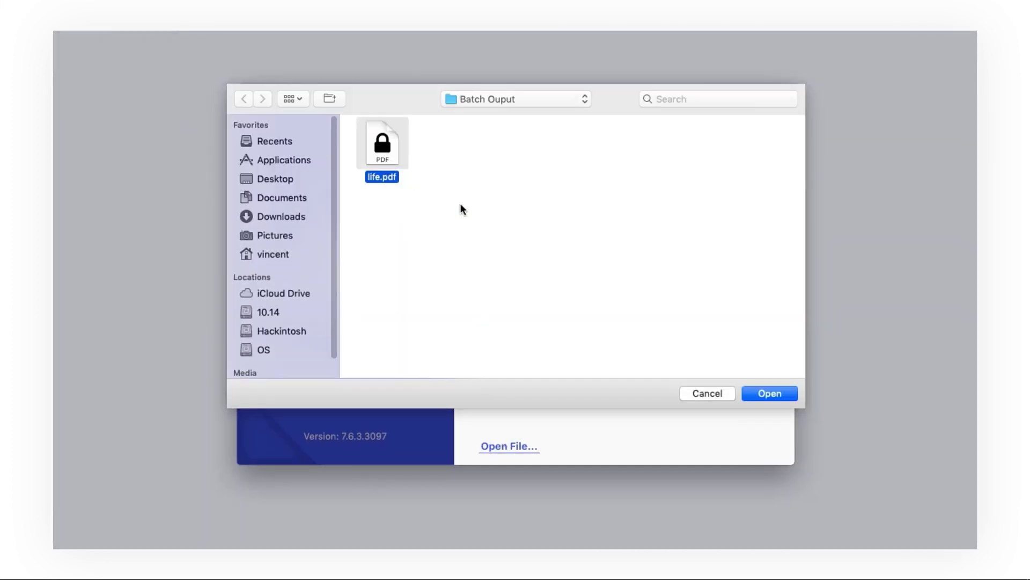
{"action": "left_click", "coordinate": [748, 390]}
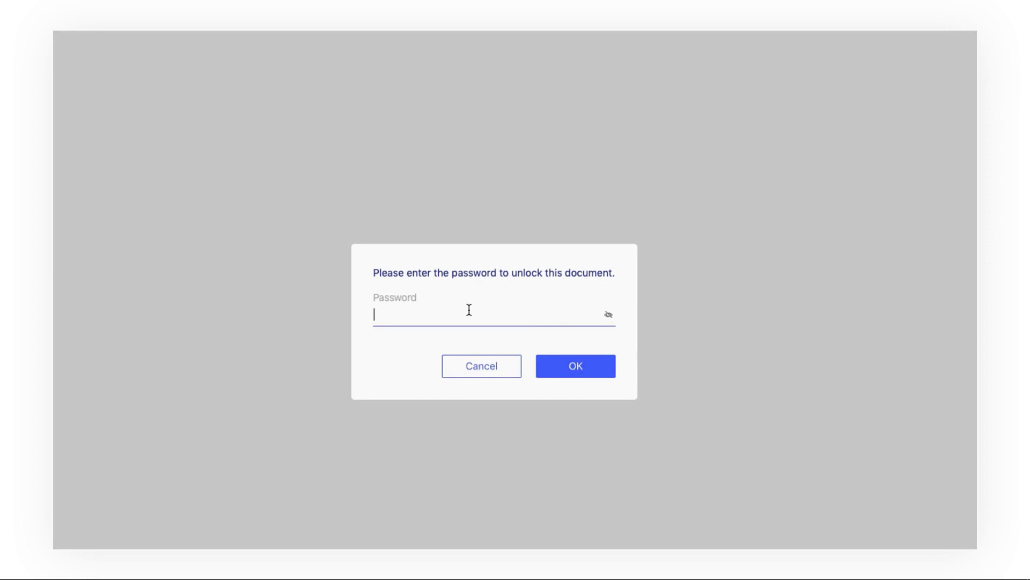
Unlock life.pdf, remove its password security via File > Protect, and begin saving
{"action": "left_click", "coordinate": [555, 364]}
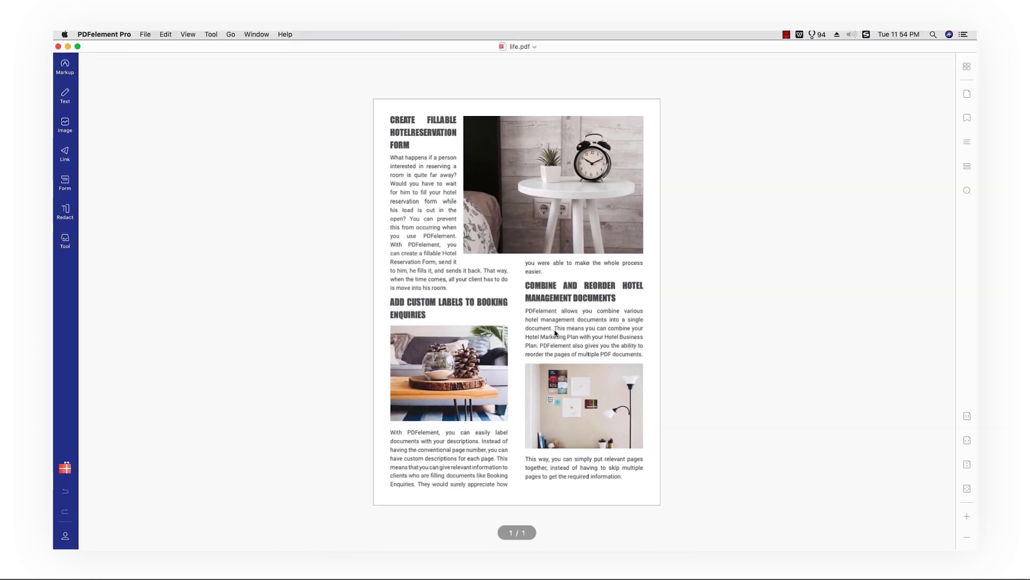
{"action": "left_click", "coordinate": [185, 37]}
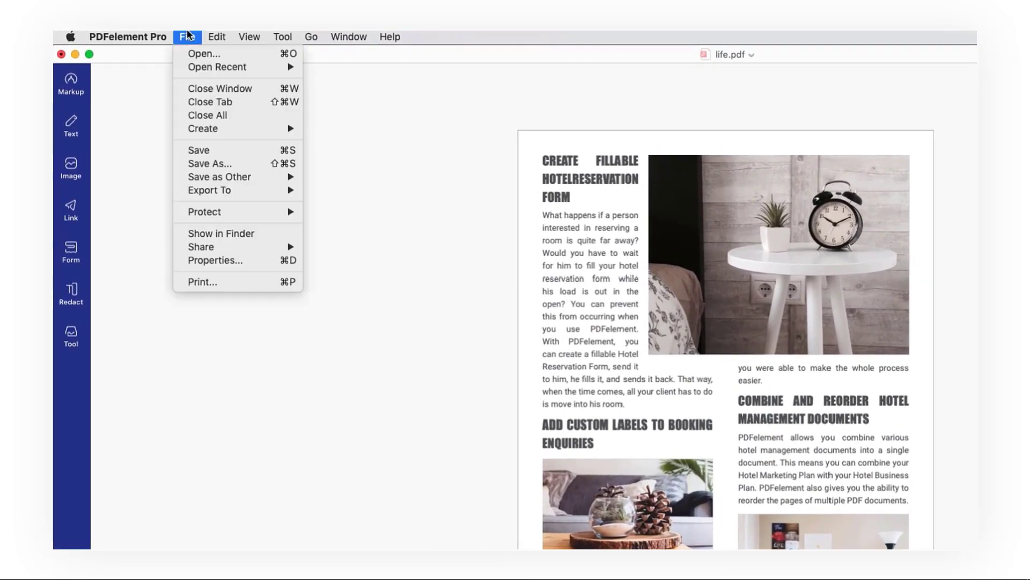
{"action": "mouse_move", "coordinate": [205, 211]}
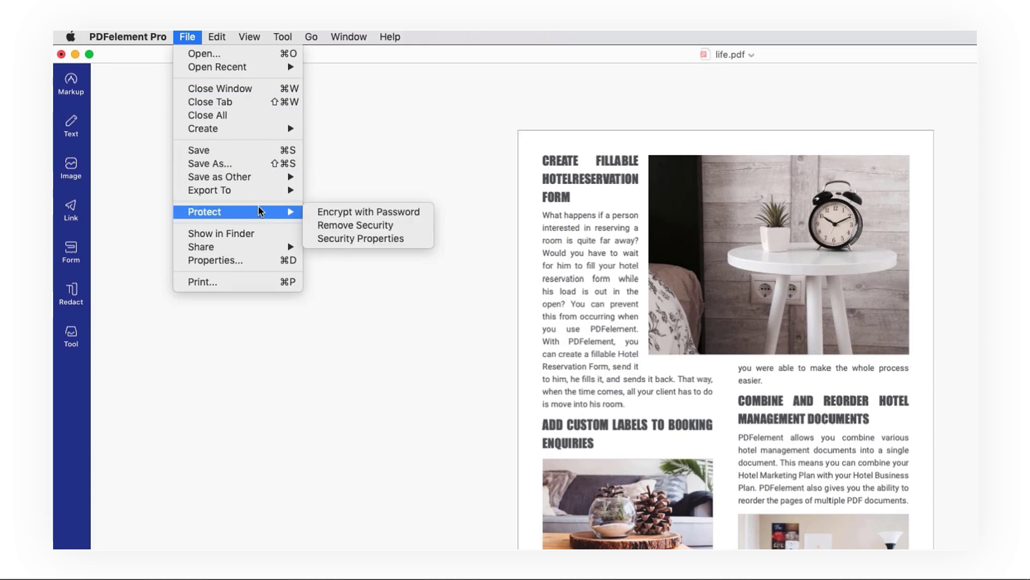
{"action": "left_click", "coordinate": [392, 224]}
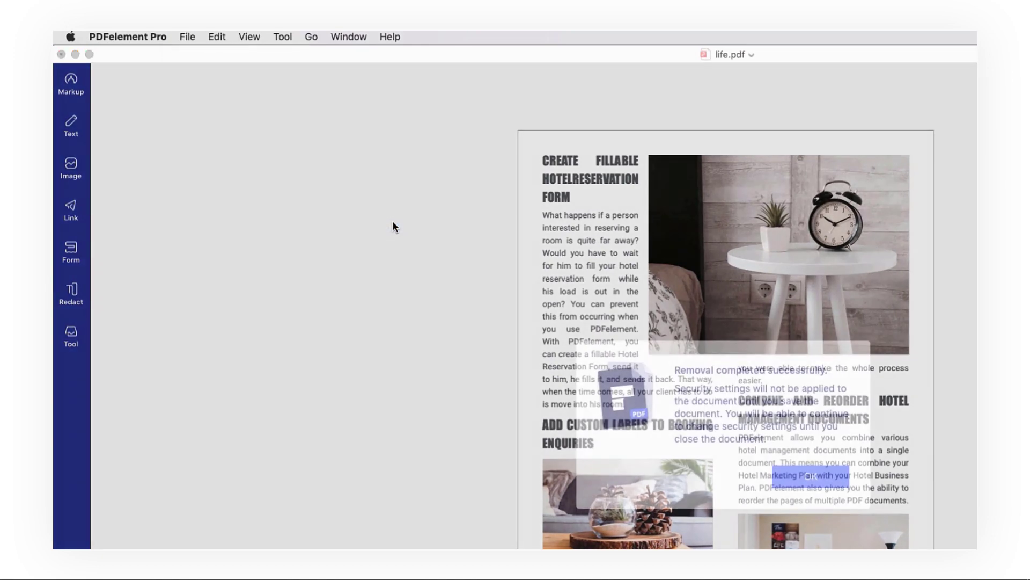
{"action": "left_click", "coordinate": [593, 332]}
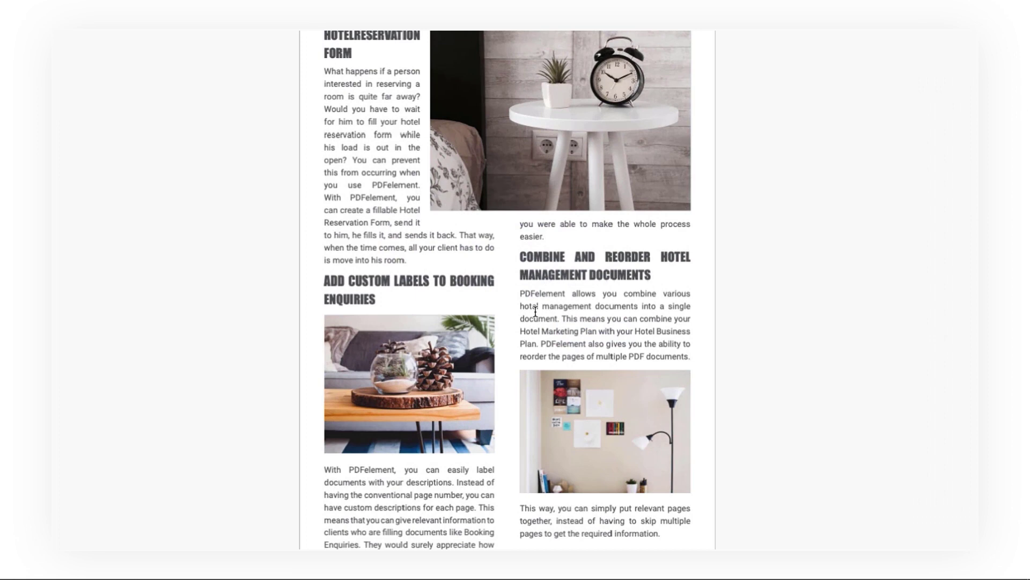
{"action": "left_click", "coordinate": [187, 37]}
Save the unsecured document as life.pdf, replacing the original file
{"action": "left_click", "coordinate": [210, 150]}
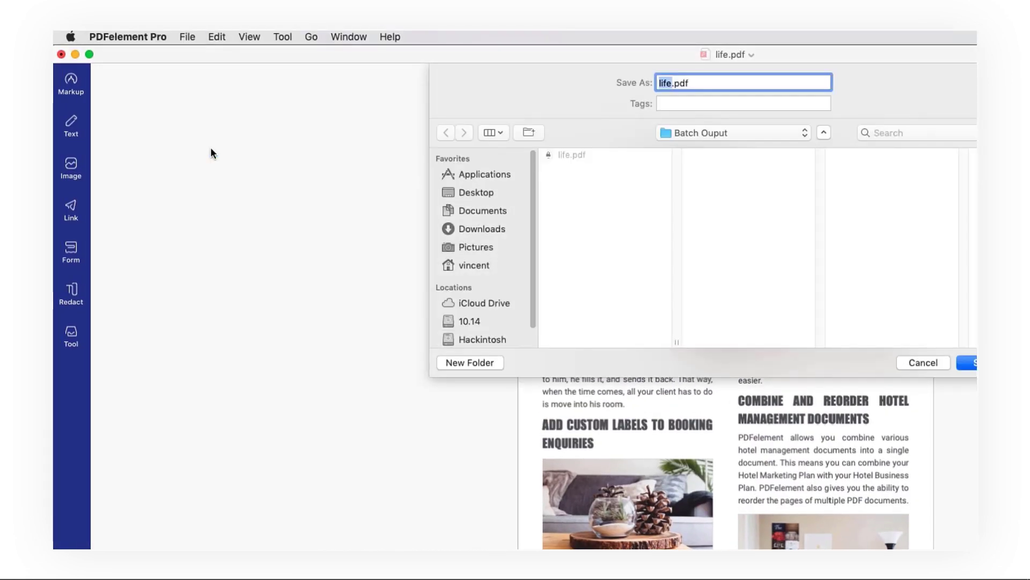
{"action": "left_click", "coordinate": [760, 362]}
{"action": "left_click", "coordinate": [600, 147]}
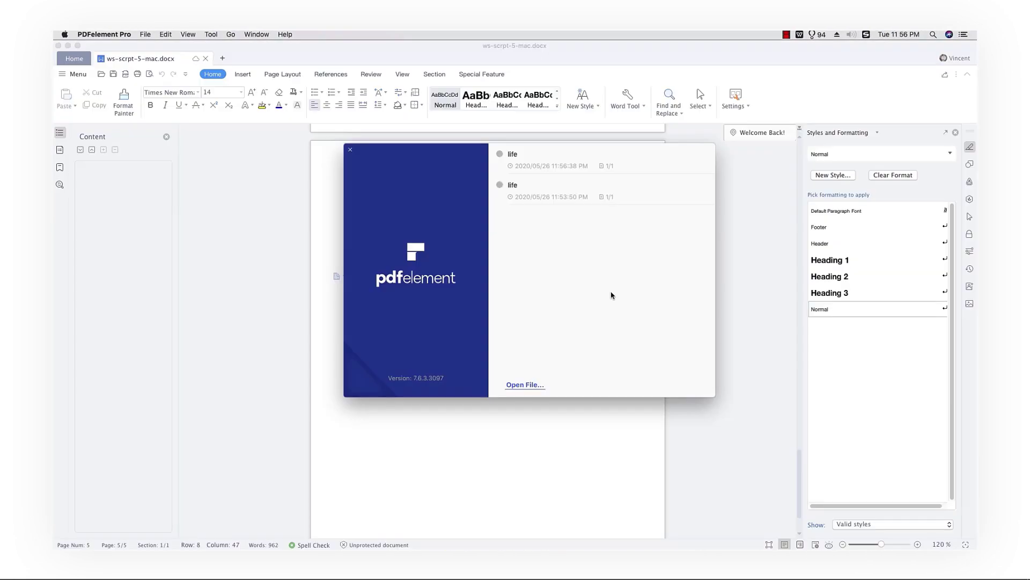
Reopen life.pdf to confirm no password prompt appears
{"action": "left_click", "coordinate": [525, 384]}
{"action": "left_click", "coordinate": [437, 186]}
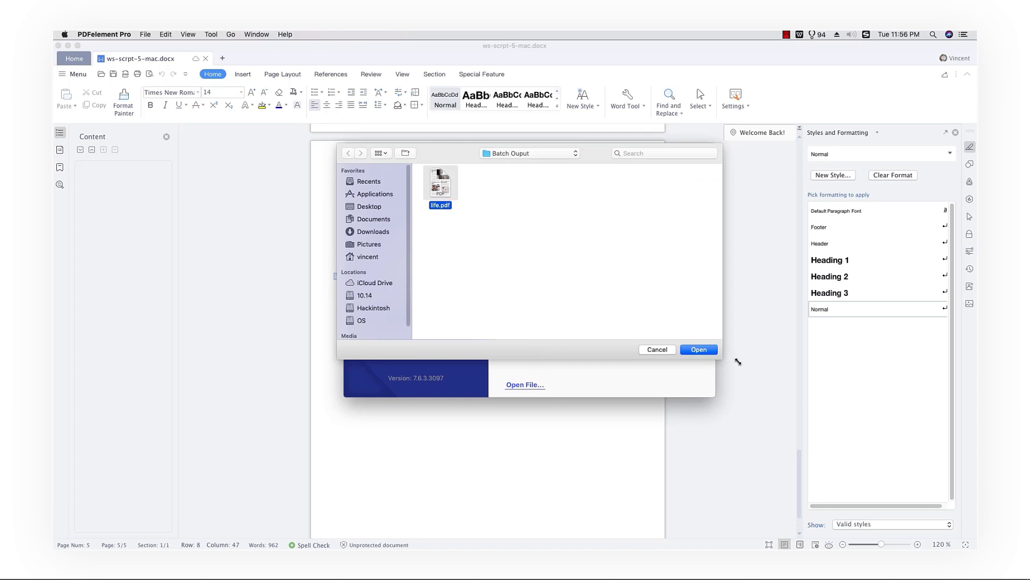
{"action": "left_click", "coordinate": [699, 349]}
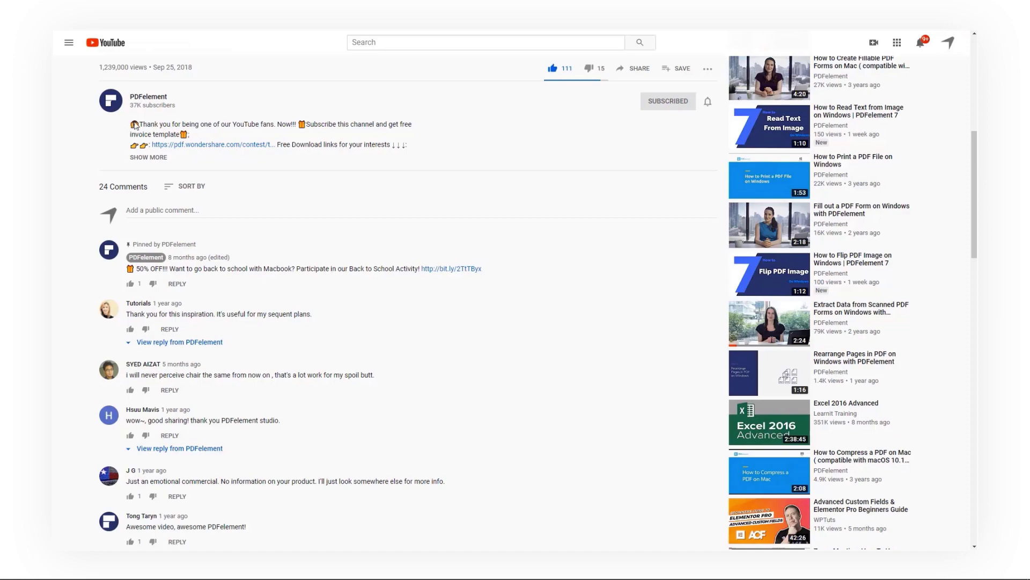
Go to the PDFelement channel page from the video's channel avatar
{"action": "left_click", "coordinate": [110, 101]}
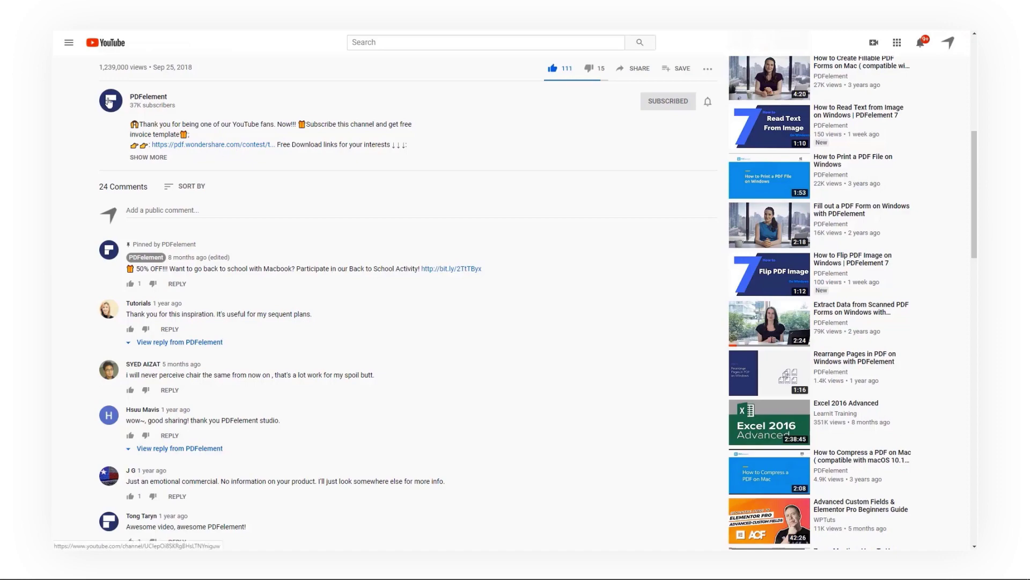
{"action": "scroll", "coordinate": [353, 256], "scroll_direction": "down", "scroll_amount": 3}
{"action": "scroll", "coordinate": [353, 256], "scroll_direction": "down", "scroll_amount": 5}
{"action": "scroll", "coordinate": [353, 256], "scroll_direction": "down", "scroll_amount": 4}
{"action": "scroll", "coordinate": [353, 256], "scroll_direction": "down", "scroll_amount": 1}
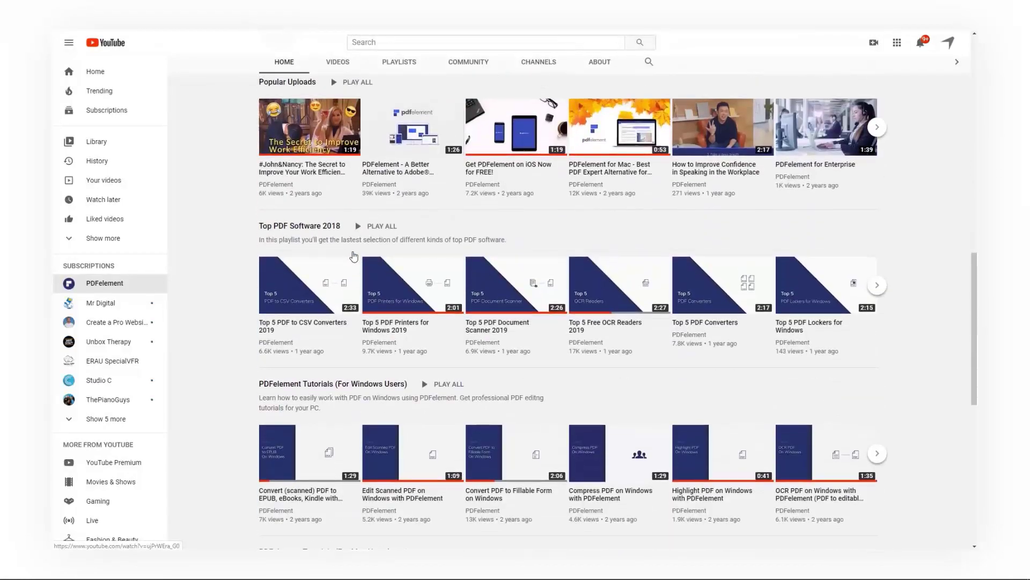